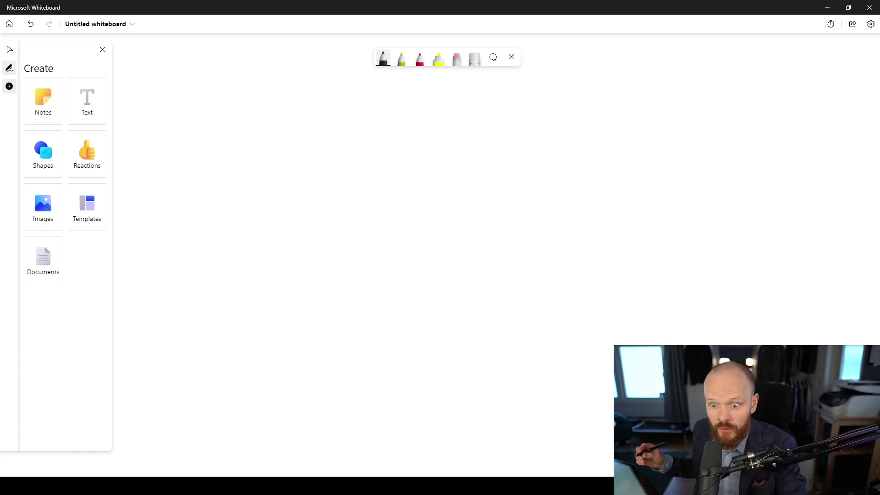
# Step: Draw overlapping black freehand scribbles across the empty board
pyautogui.click(383, 59)
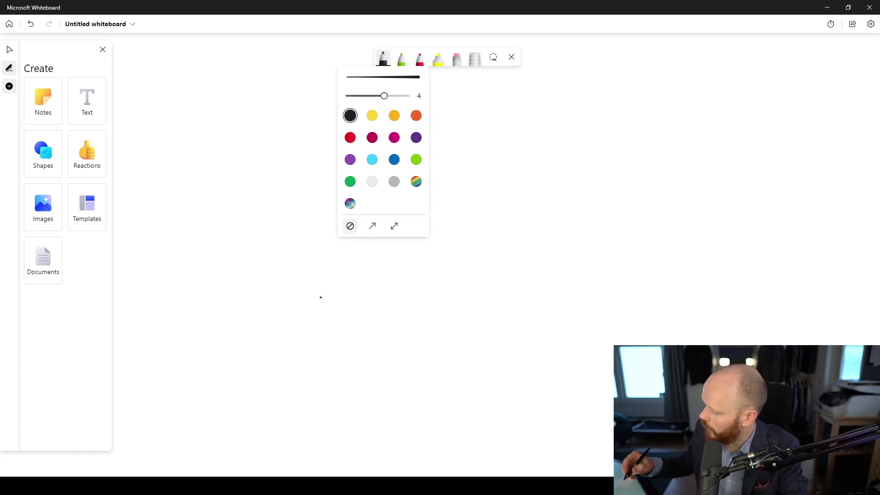
pyautogui.click(385, 62)
pyautogui.moveTo(254, 280)
pyautogui.mouseDown()
pyautogui.moveTo(324, 255)
pyautogui.moveTo(496, 271)
pyautogui.moveTo(409, 132)
pyautogui.moveTo(711, 229)
pyautogui.mouseUp()
pyautogui.moveTo(258, 311)
pyautogui.mouseDown()
pyautogui.moveTo(714, 216)
pyautogui.moveTo(305, 151)
pyautogui.moveTo(165, 111)
pyautogui.mouseUp()
# Step: Add a long green loop and a red downward stroke through the scribbles, then pick the eraser
pyautogui.click(401, 61)
pyautogui.moveTo(239, 278)
pyautogui.mouseDown()
pyautogui.moveTo(255, 251)
pyautogui.moveTo(449, 264)
pyautogui.moveTo(541, 159)
pyautogui.mouseUp()
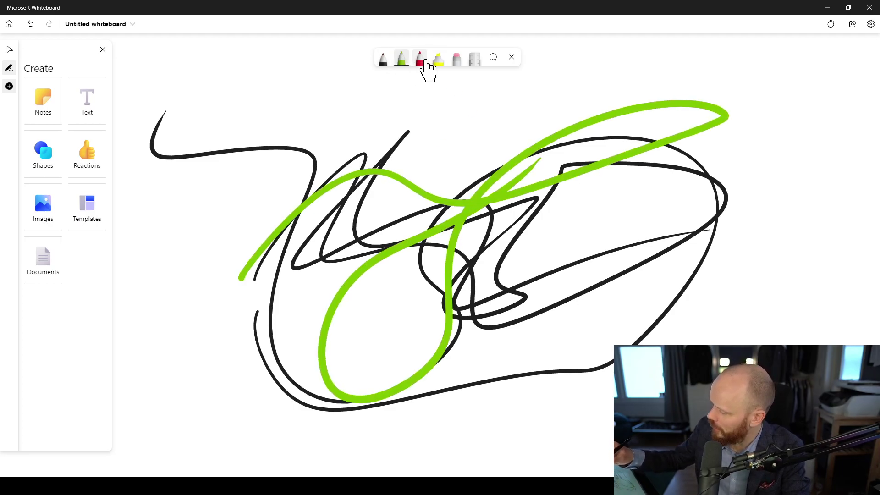
pyautogui.click(419, 60)
pyautogui.moveTo(478, 90)
pyautogui.mouseDown()
pyautogui.moveTo(428, 135)
pyautogui.moveTo(718, 321)
pyautogui.mouseUp()
pyautogui.click(456, 60)
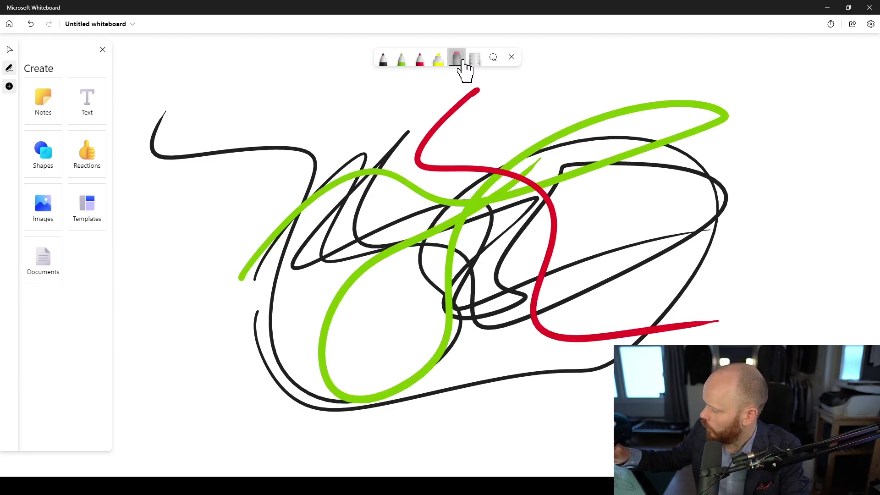
# Step: Cut two small gaps from the top black line with partial-stroke erasing
pyautogui.click(456, 62)
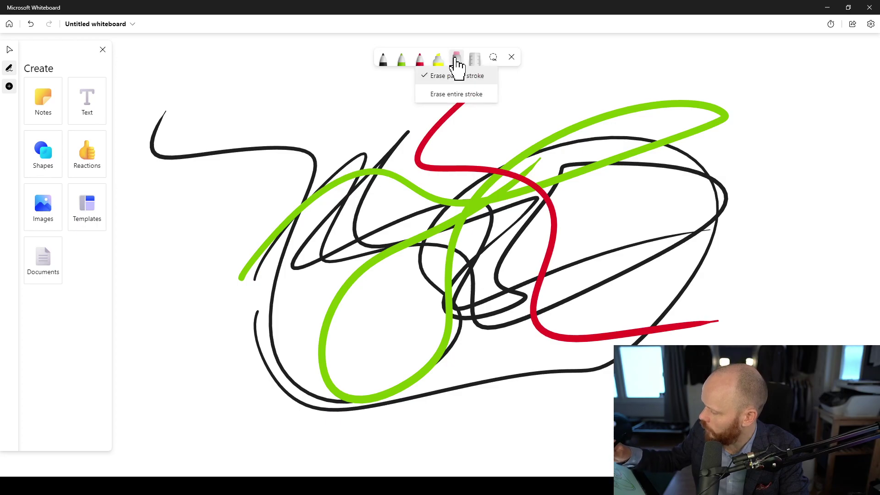
pyautogui.click(454, 65)
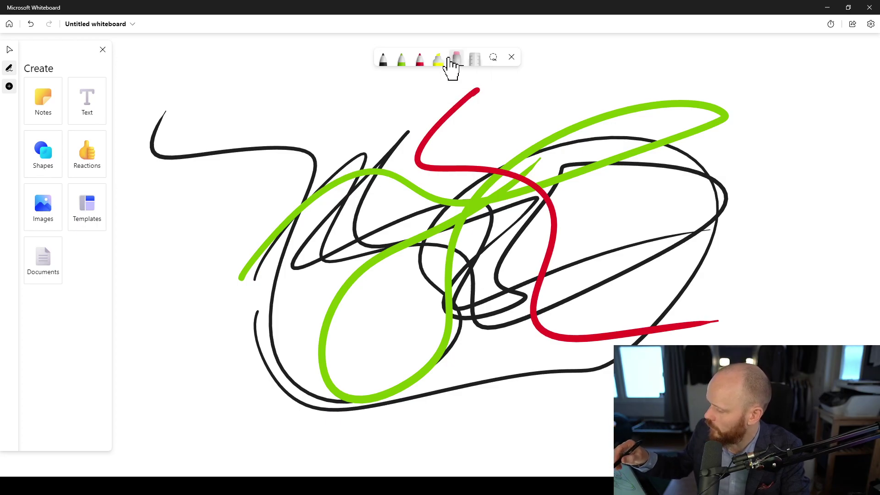
pyautogui.moveTo(269, 133)
pyautogui.mouseDown()
pyautogui.moveTo(257, 157)
pyautogui.moveTo(287, 170)
pyautogui.mouseUp()
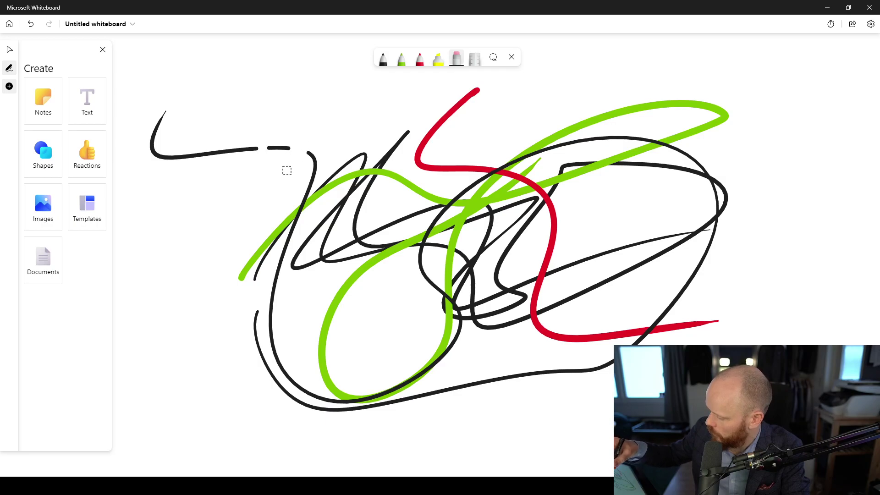
# Step: Switch the eraser to entire strokes and wipe away the red, green and black scribbles
pyautogui.click(457, 63)
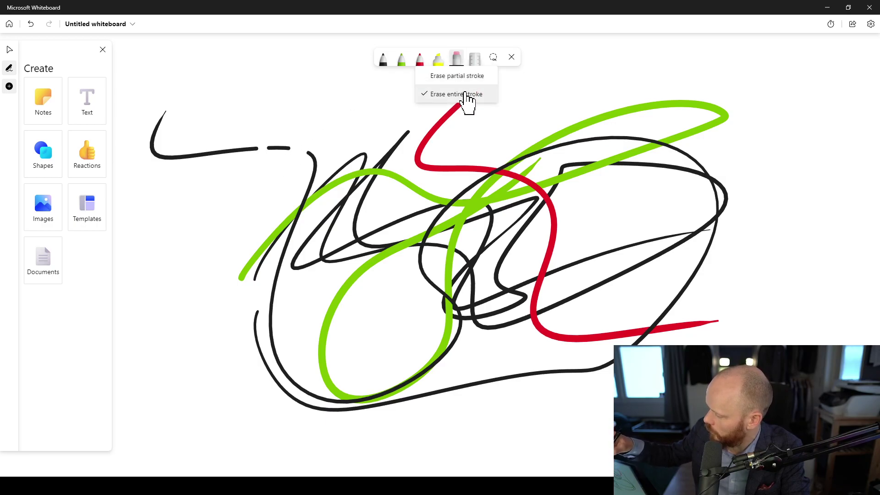
pyautogui.click(552, 67)
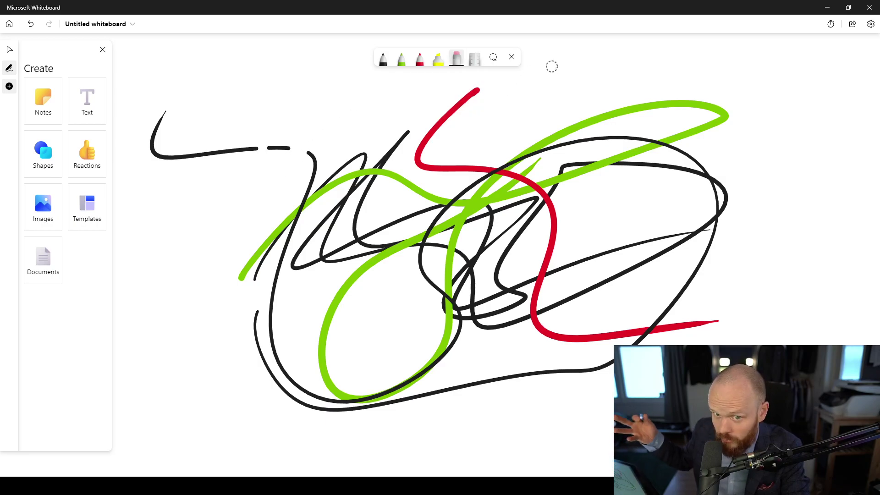
pyautogui.click(471, 95)
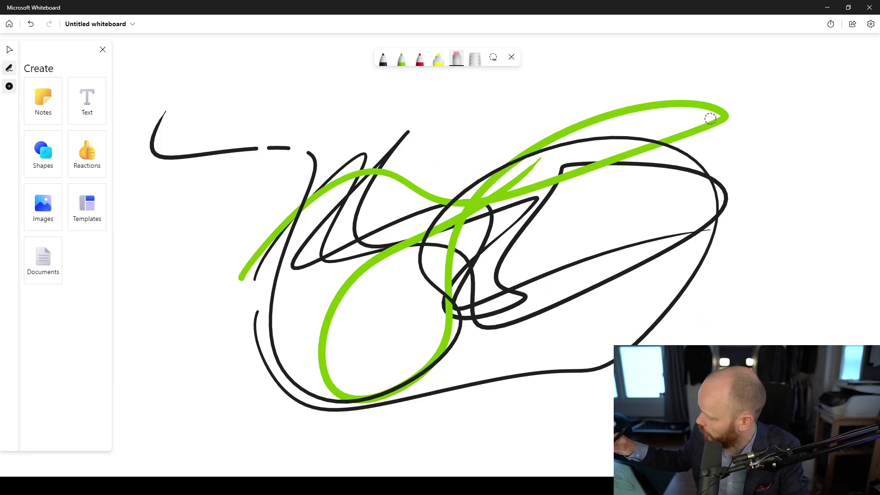
pyautogui.moveTo(711, 114); pyautogui.dragTo(717, 106)
pyautogui.moveTo(662, 311)
pyautogui.mouseDown()
pyautogui.moveTo(693, 300)
pyautogui.moveTo(632, 265)
pyautogui.mouseUp()
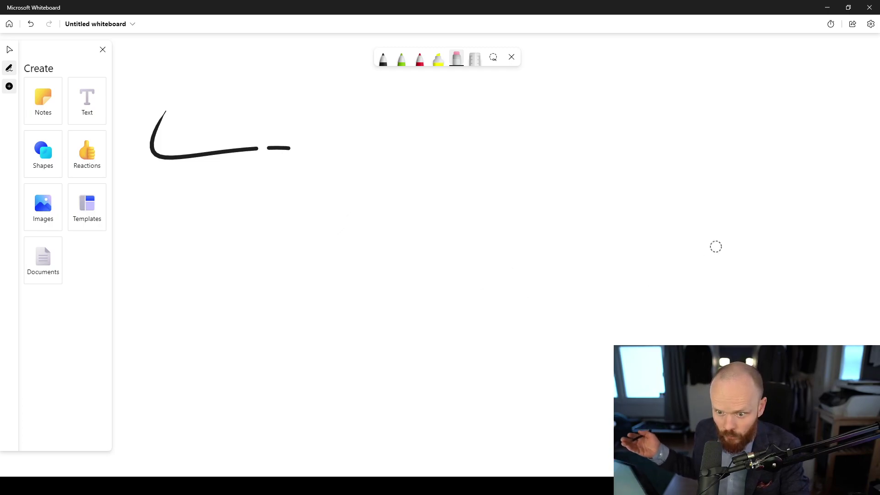
pyautogui.moveTo(156, 151); pyautogui.dragTo(432, 138)
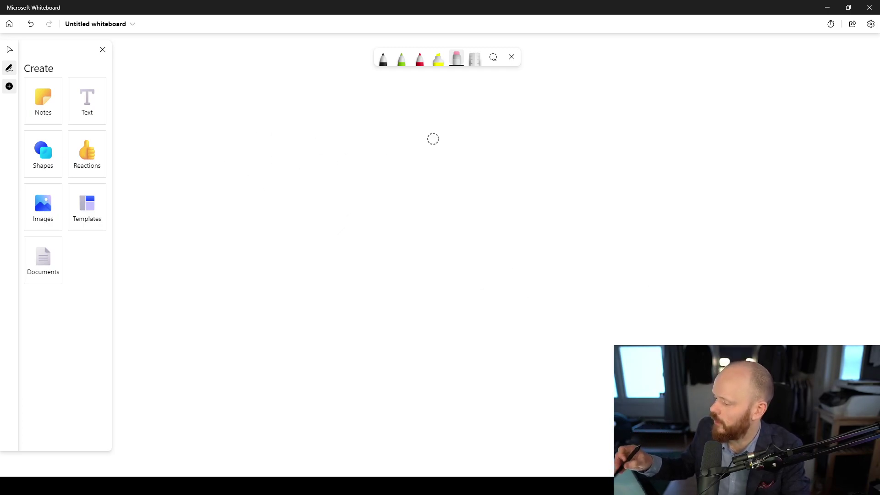
# Step: Draw a thin diagonal black line and a long black zigzag
pyautogui.click(383, 59)
pyautogui.moveTo(370, 152); pyautogui.dragTo(271, 296)
pyautogui.moveTo(400, 119)
pyautogui.mouseDown()
pyautogui.moveTo(280, 264)
pyautogui.moveTo(750, 178)
pyautogui.mouseUp()
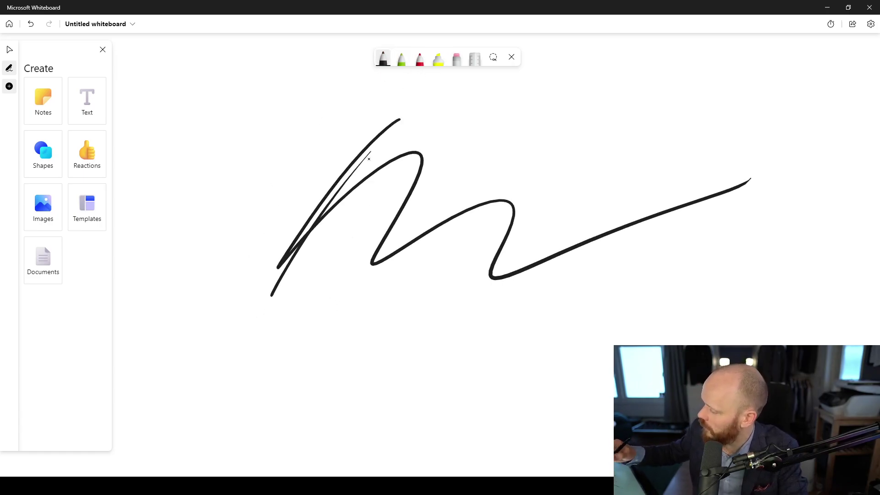
# Step: Add a large red loop and a green squarish loop, then open the eraser's mode options
pyautogui.click(419, 59)
pyautogui.moveTo(234, 183)
pyautogui.mouseDown()
pyautogui.moveTo(289, 163)
pyautogui.moveTo(674, 154)
pyautogui.moveTo(464, 108)
pyautogui.mouseUp()
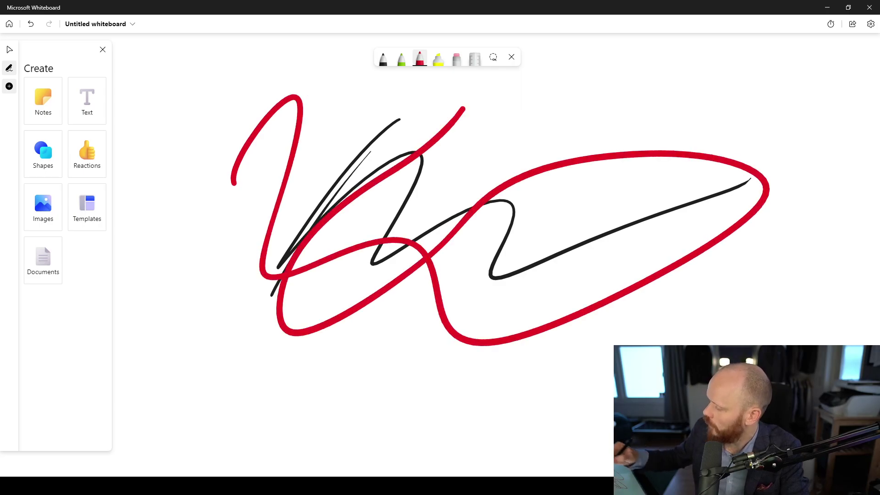
pyautogui.click(402, 59)
pyautogui.moveTo(389, 119)
pyautogui.mouseDown()
pyautogui.moveTo(581, 327)
pyautogui.moveTo(391, 151)
pyautogui.moveTo(475, 291)
pyautogui.mouseUp()
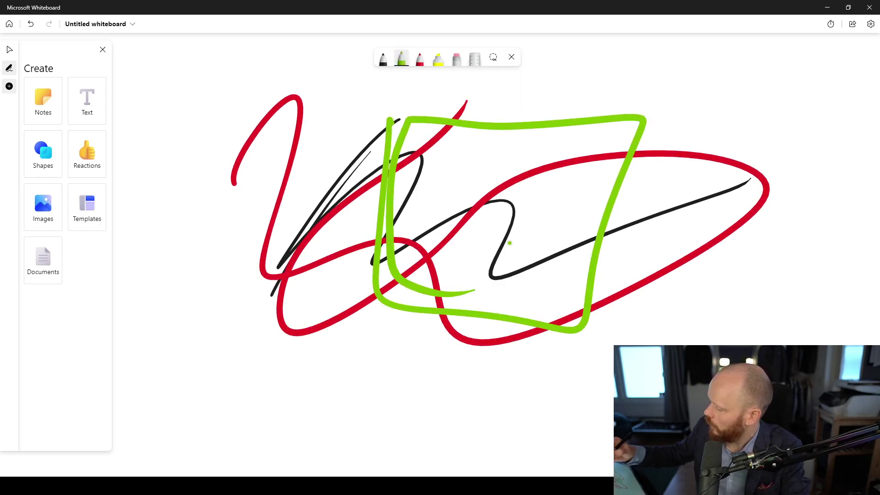
pyautogui.click(457, 61)
pyautogui.click(456, 62)
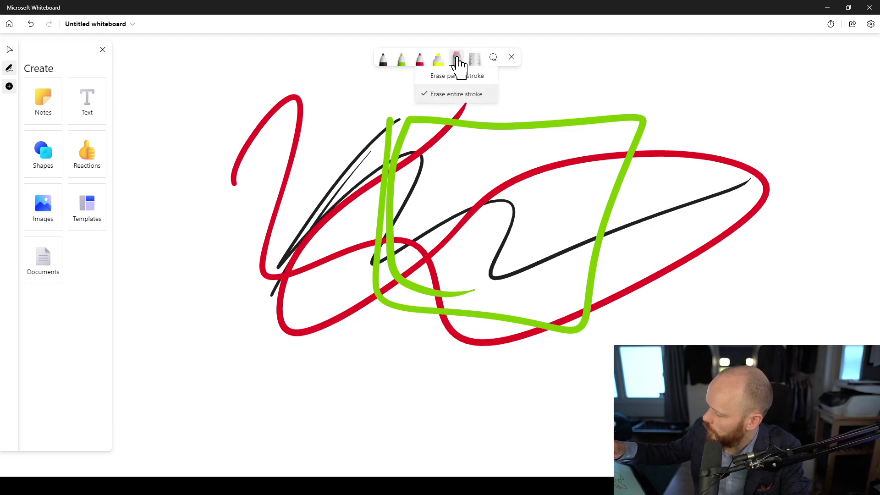
# Step: Set the eraser to partial strokes and sweep gaps through the red, green and black loops
pyautogui.click(476, 77)
pyautogui.click(456, 63)
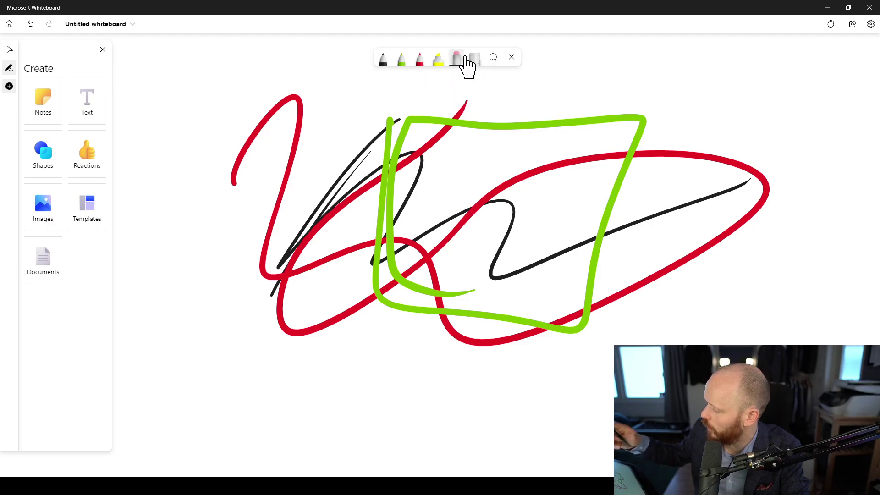
pyautogui.moveTo(387, 239)
pyautogui.mouseDown()
pyautogui.moveTo(501, 210)
pyautogui.moveTo(310, 261)
pyautogui.moveTo(651, 134)
pyautogui.moveTo(393, 265)
pyautogui.moveTo(760, 104)
pyautogui.mouseUp()
pyautogui.moveTo(307, 322); pyautogui.dragTo(625, 98)
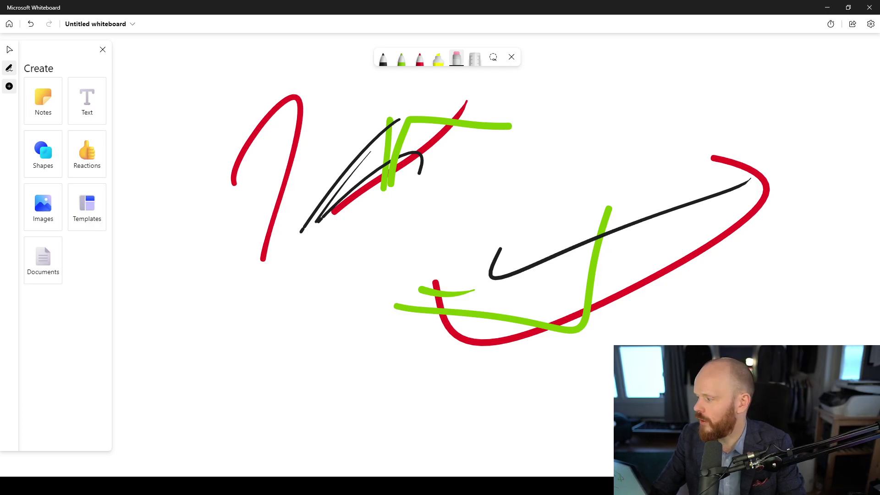
# Step: Move all scribbles up-right, paste the building-model screenshot and drag it into the middle
pyautogui.hotkey('ctrl', 'a')
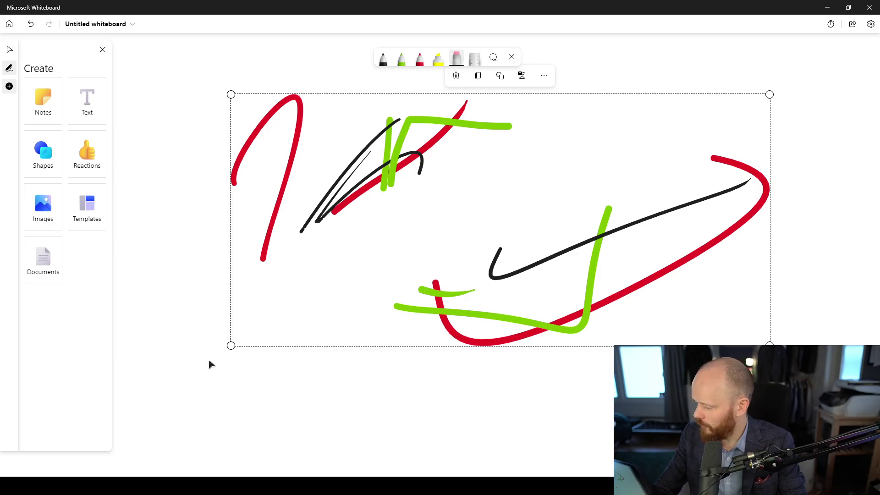
pyautogui.moveTo(209, 364); pyautogui.dragTo(496, 285)
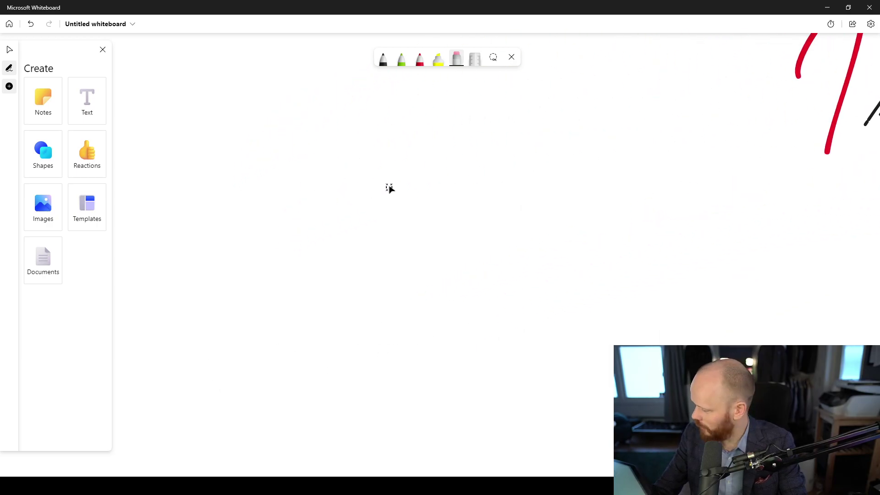
pyautogui.hotkey('ctrl', 'v')
pyautogui.click(817, 236)
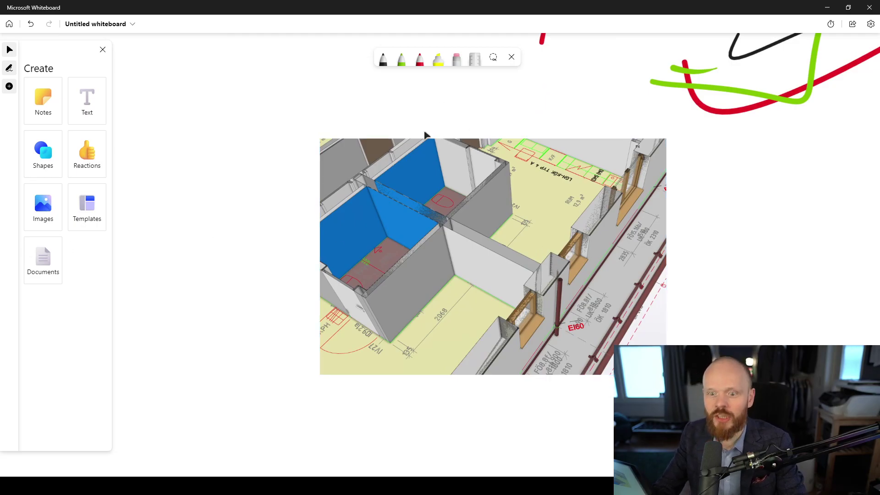
pyautogui.moveTo(591, 301); pyautogui.dragTo(466, 260)
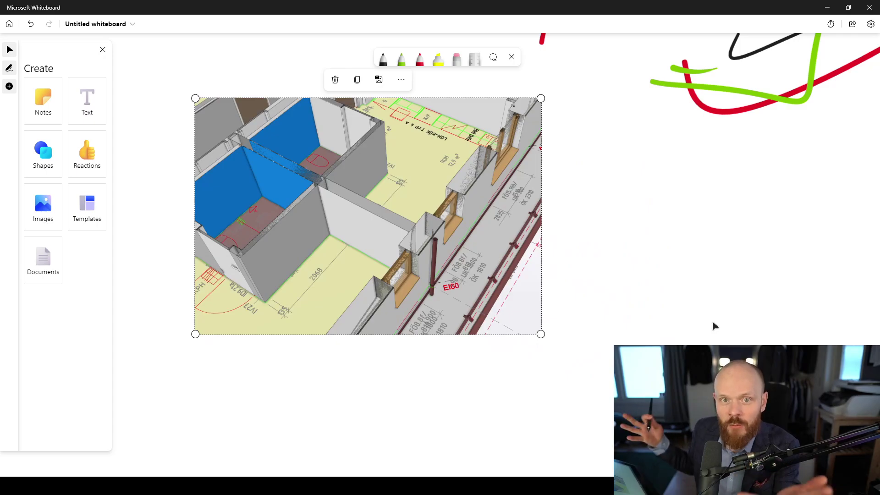
pyautogui.click(418, 62)
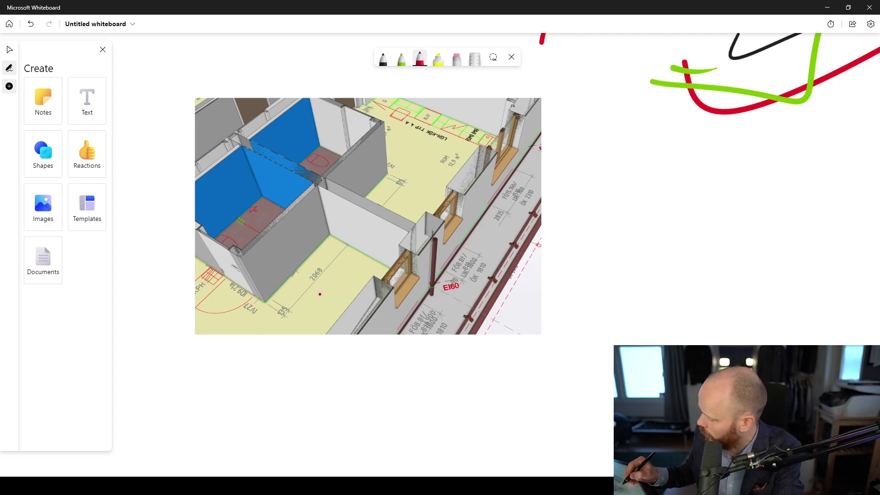
# Step: Draw a curved double-headed red arrow across the doorway on the screenshot
pyautogui.moveTo(320, 294)
pyautogui.mouseDown()
pyautogui.moveTo(440, 229)
pyautogui.moveTo(445, 143)
pyautogui.mouseUp()
pyautogui.moveTo(431, 175); pyautogui.dragTo(469, 151)
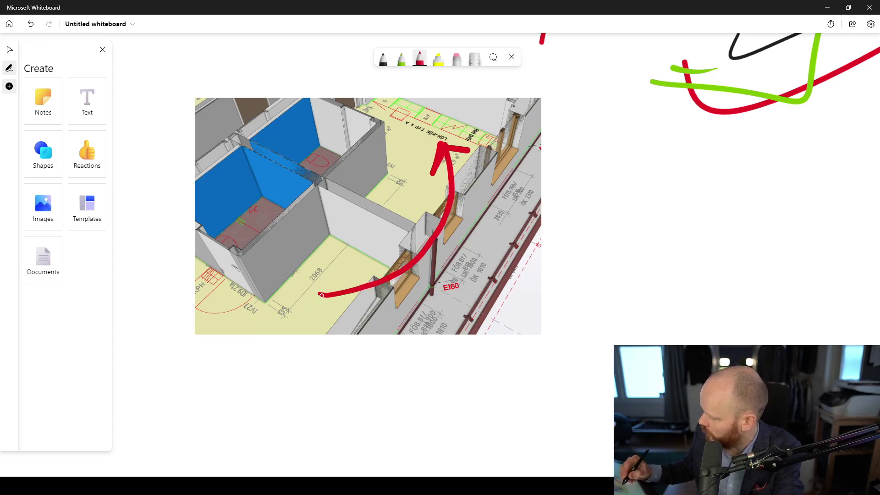
pyautogui.moveTo(321, 295); pyautogui.dragTo(346, 308)
pyautogui.moveTo(319, 297); pyautogui.dragTo(340, 270)
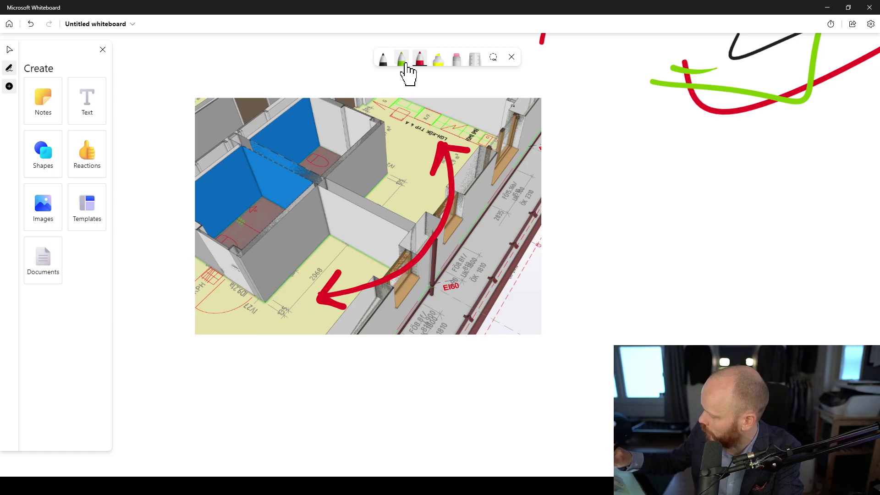
# Step: Circle the central doorway in green, then add and discard an empty text box
pyautogui.click(401, 58)
pyautogui.moveTo(403, 203)
pyautogui.mouseDown()
pyautogui.moveTo(425, 291)
pyautogui.moveTo(410, 206)
pyautogui.mouseUp()
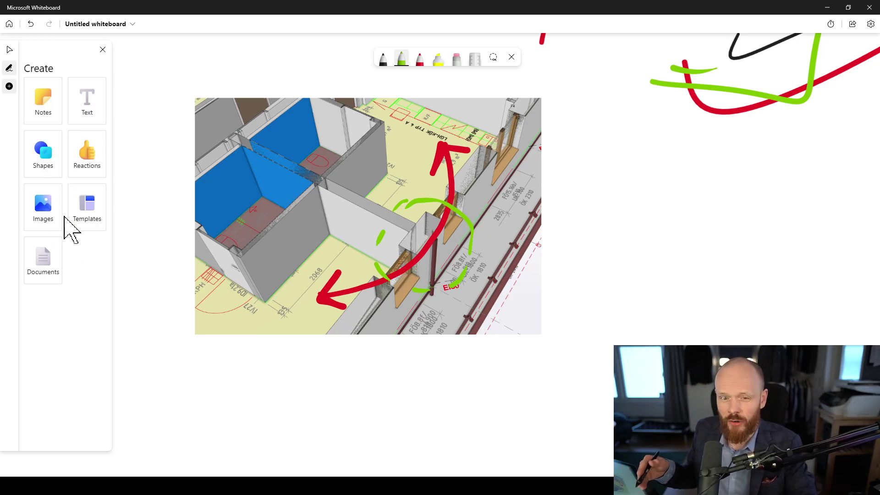
pyautogui.click(89, 101)
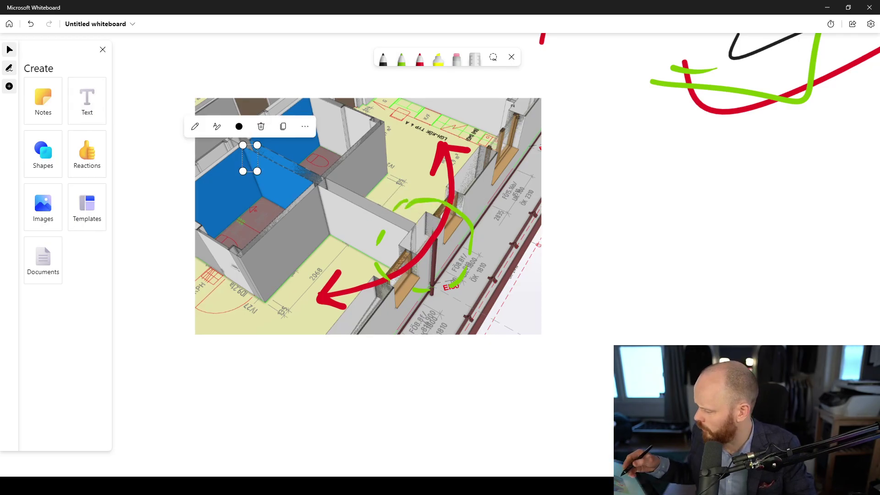
pyautogui.click(90, 109)
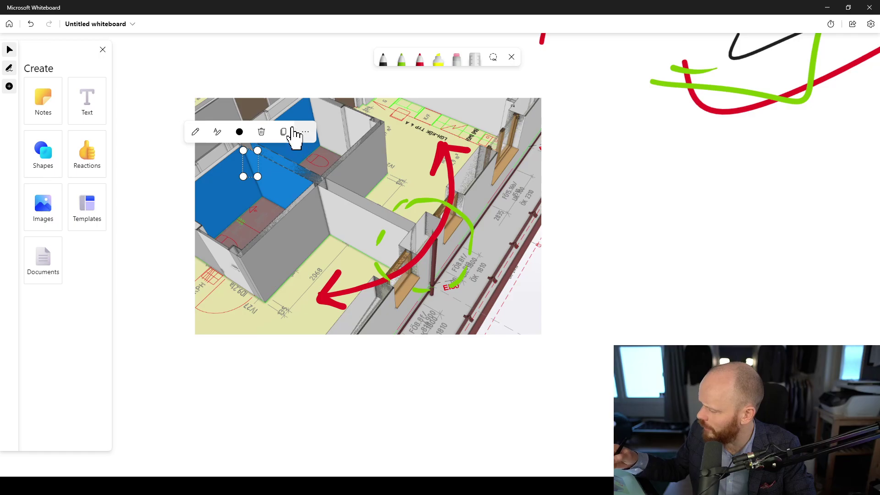
pyautogui.click(133, 56)
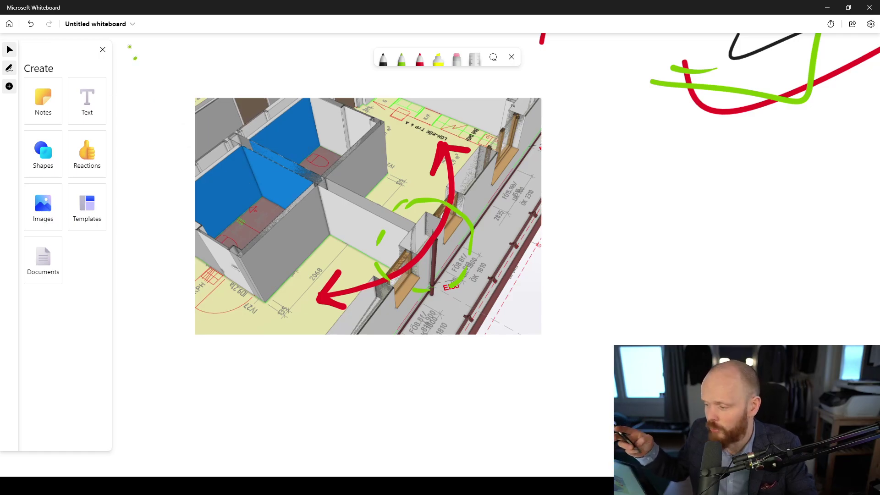